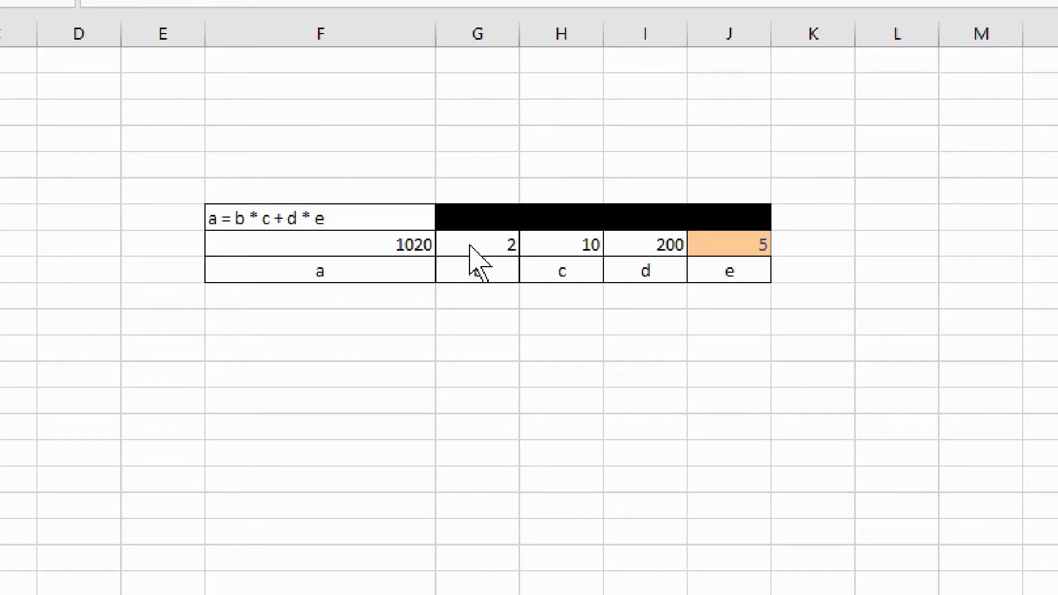
- Inspect the formula in the cell for a and the input values b, c, d and e
click(385, 244)
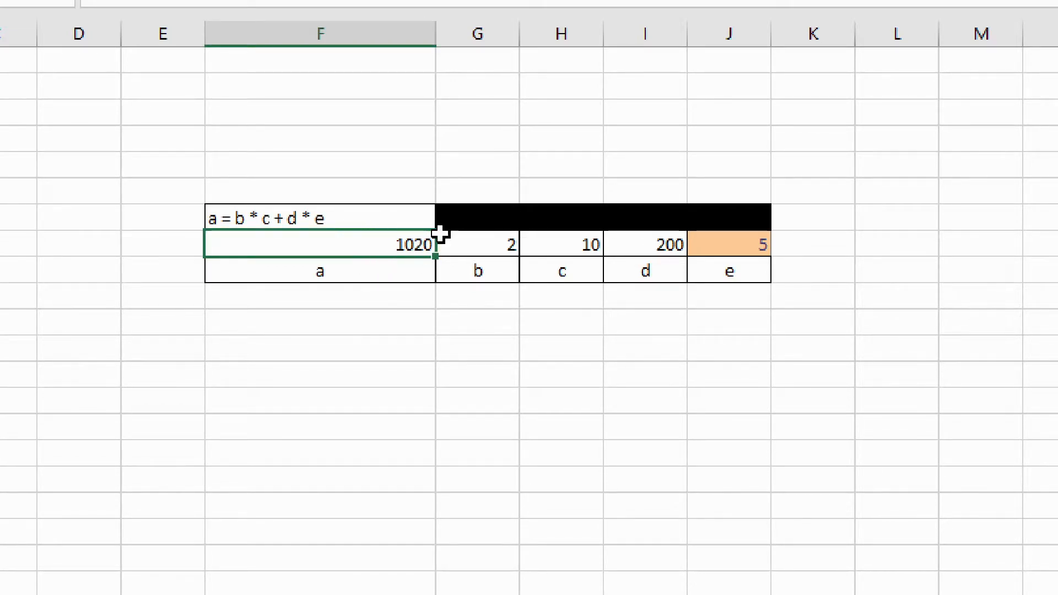
click(340, 272)
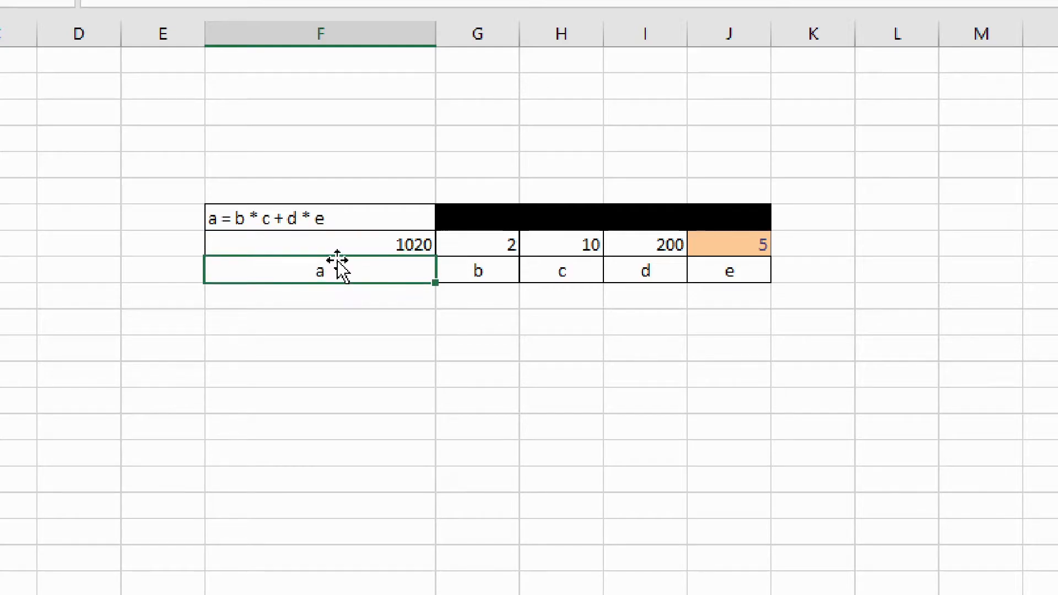
click(359, 250)
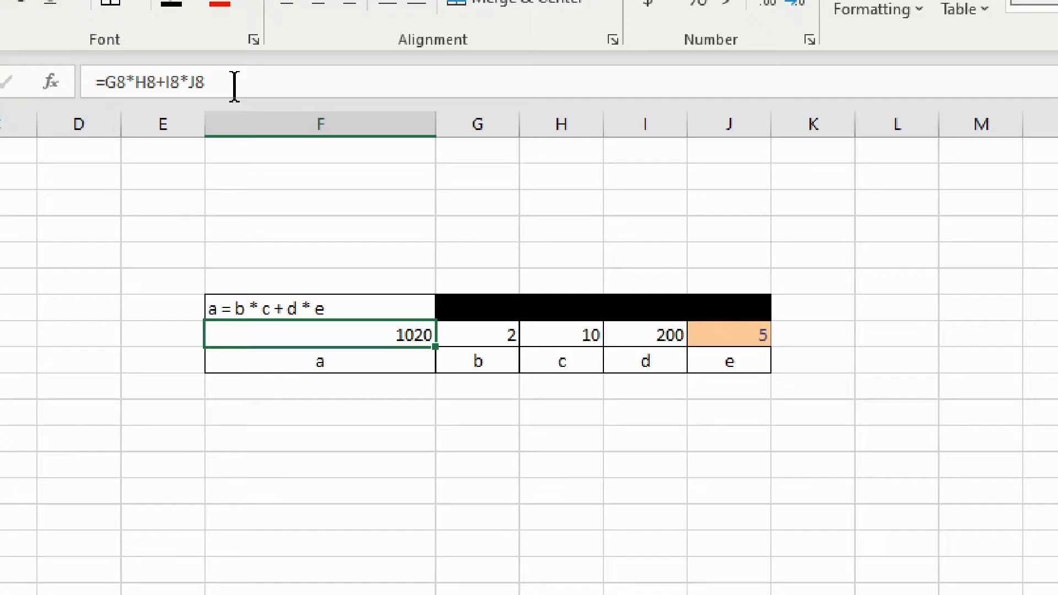
click(476, 338)
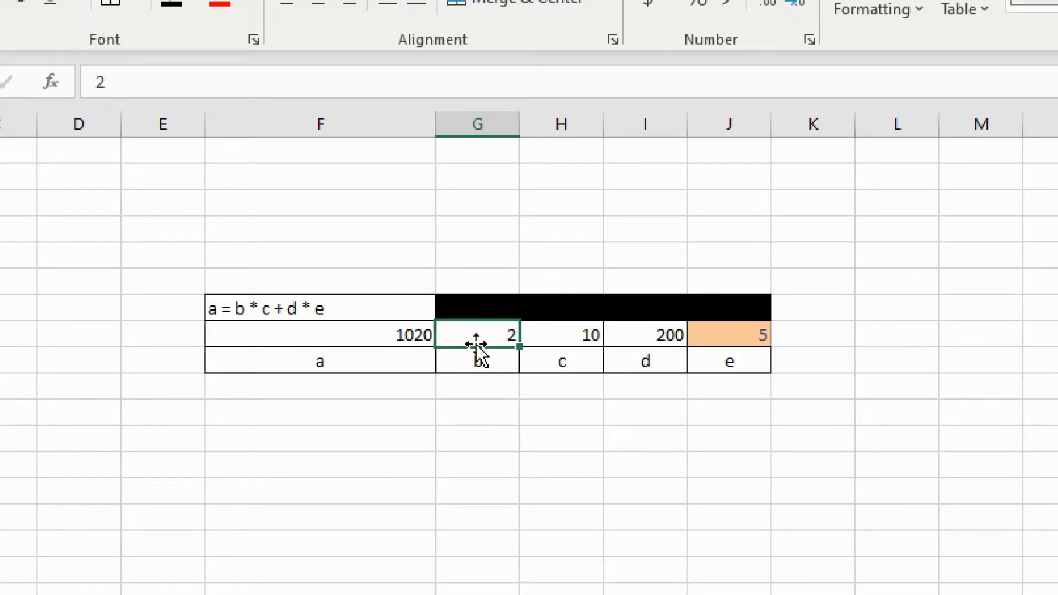
click(662, 337)
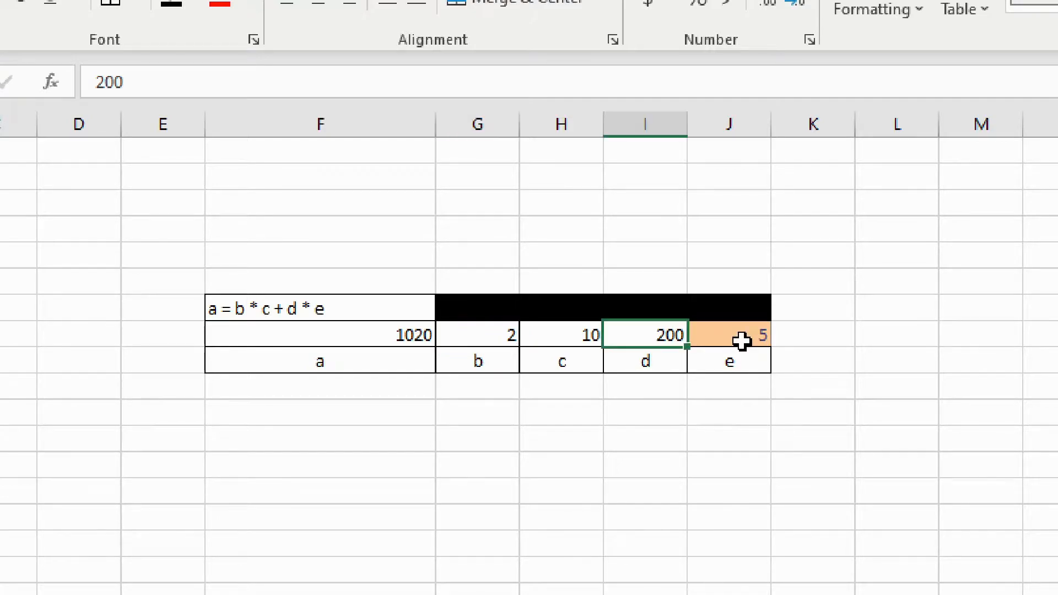
click(742, 339)
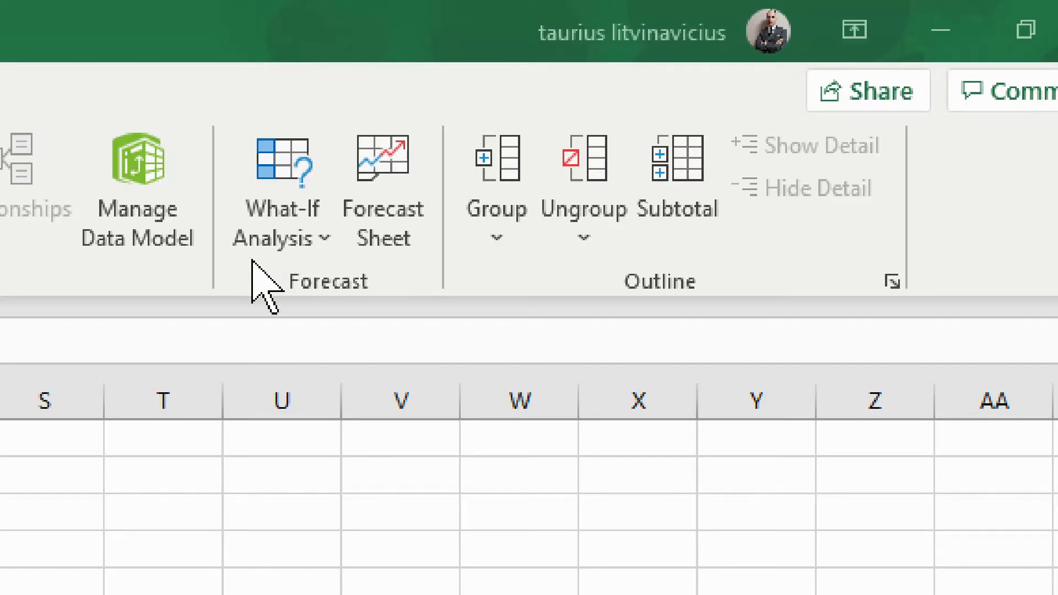
- Search for goal seek and open the Goal Seek dialog from What-If Analysis
click(312, 242)
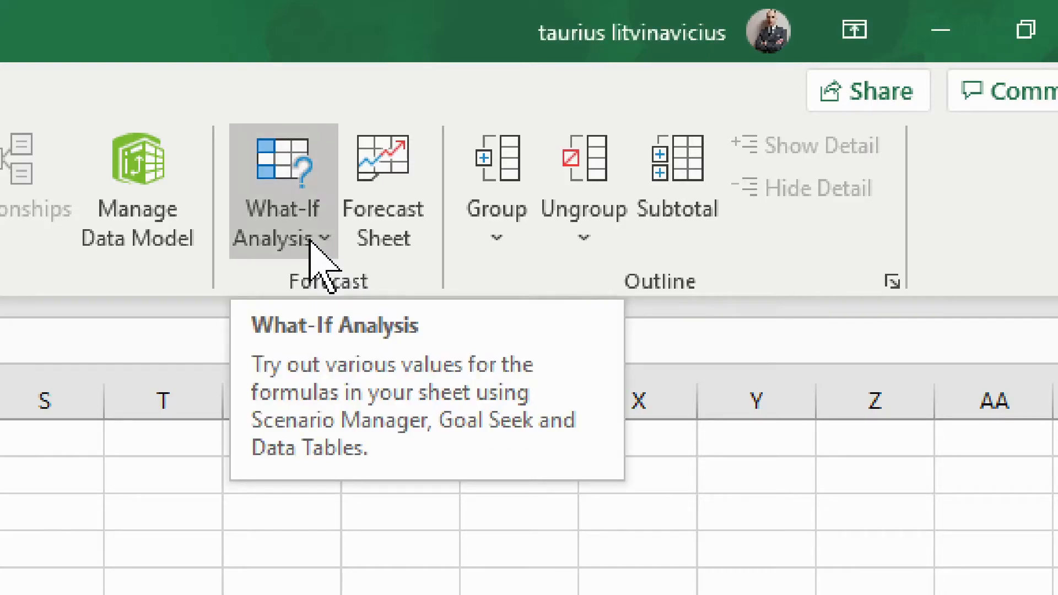
click(312, 243)
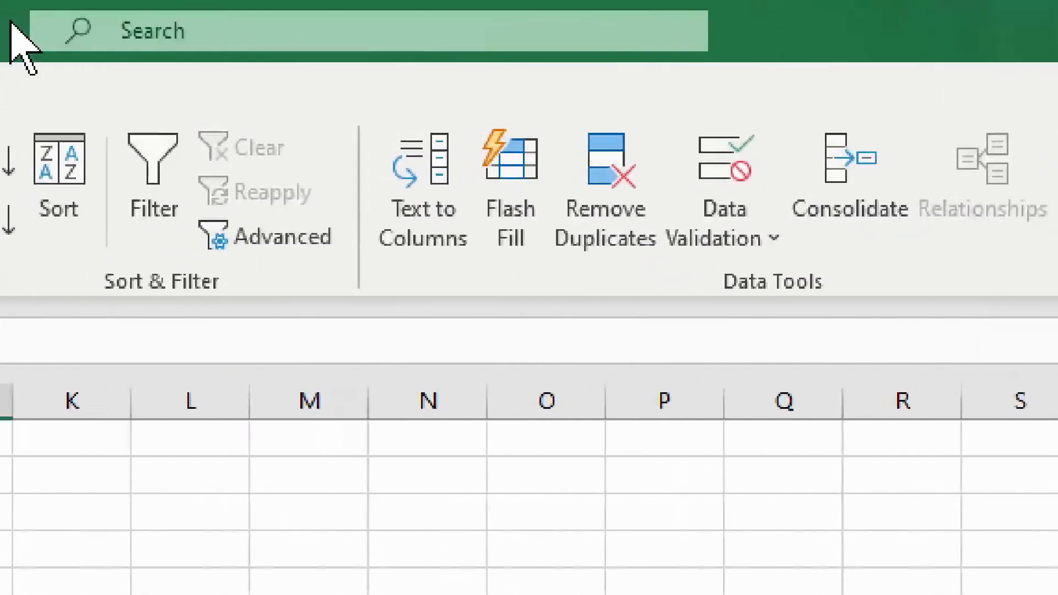
click(219, 27)
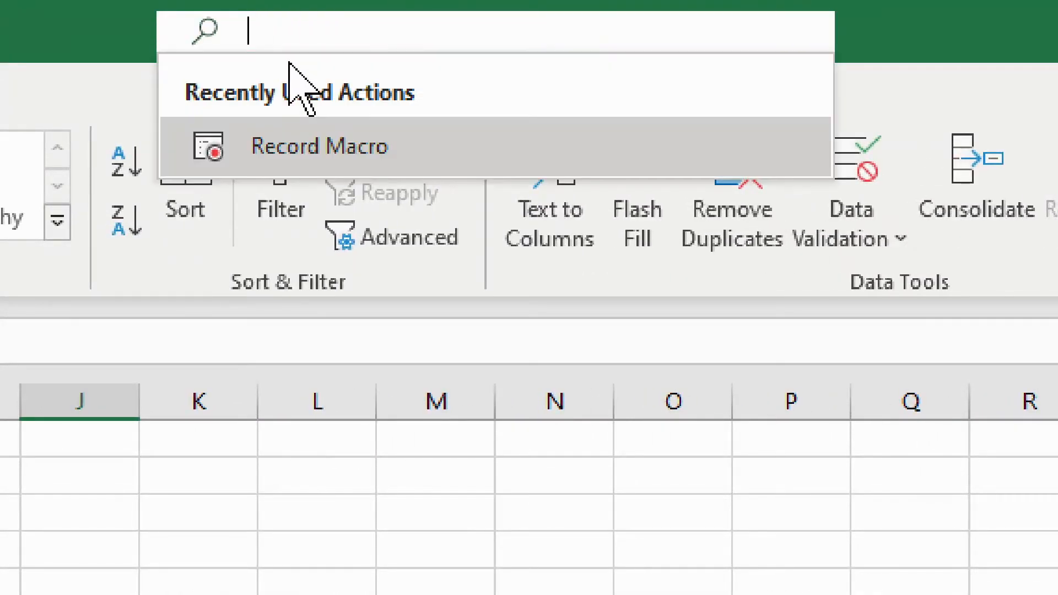
text(goal)
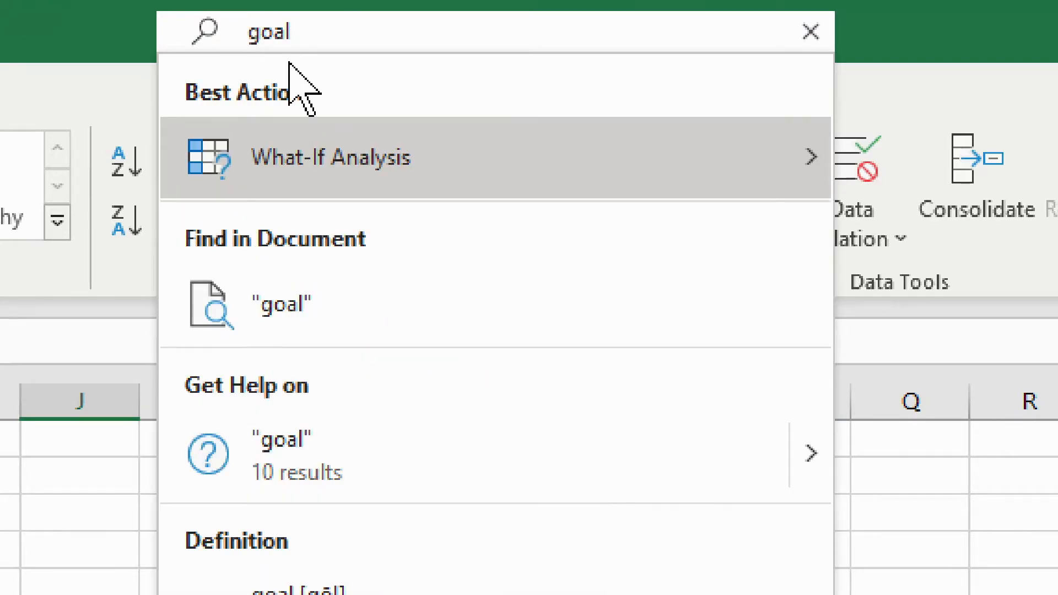
text( see)
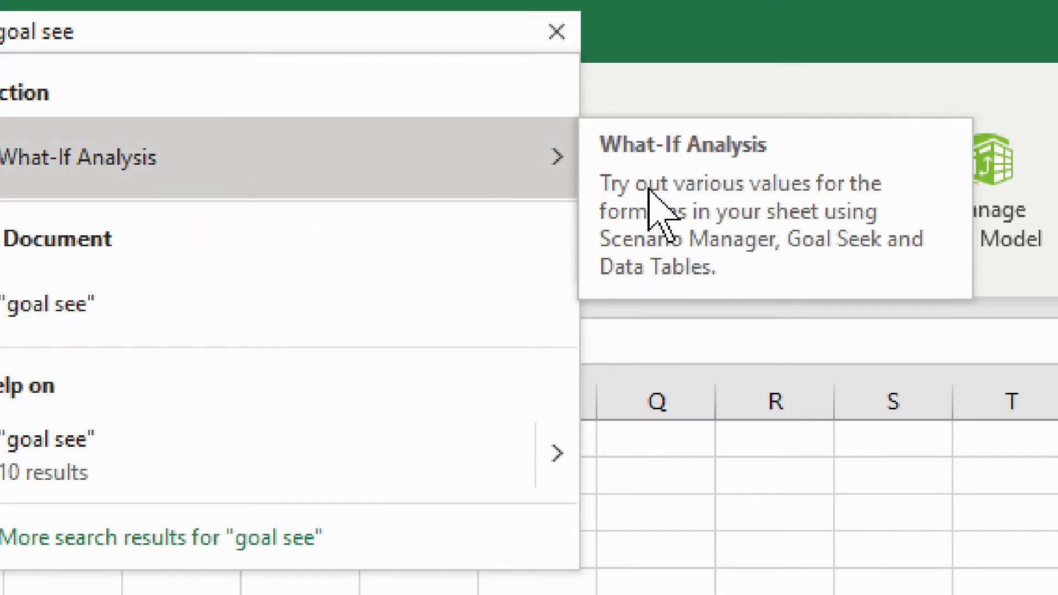
mouse_move(426, 189)
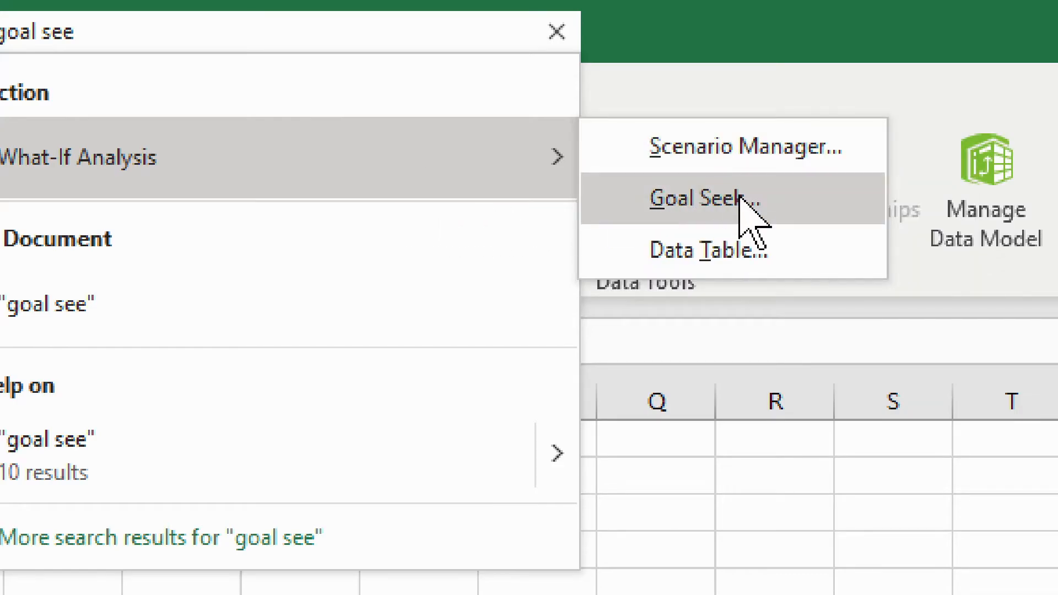
click(704, 209)
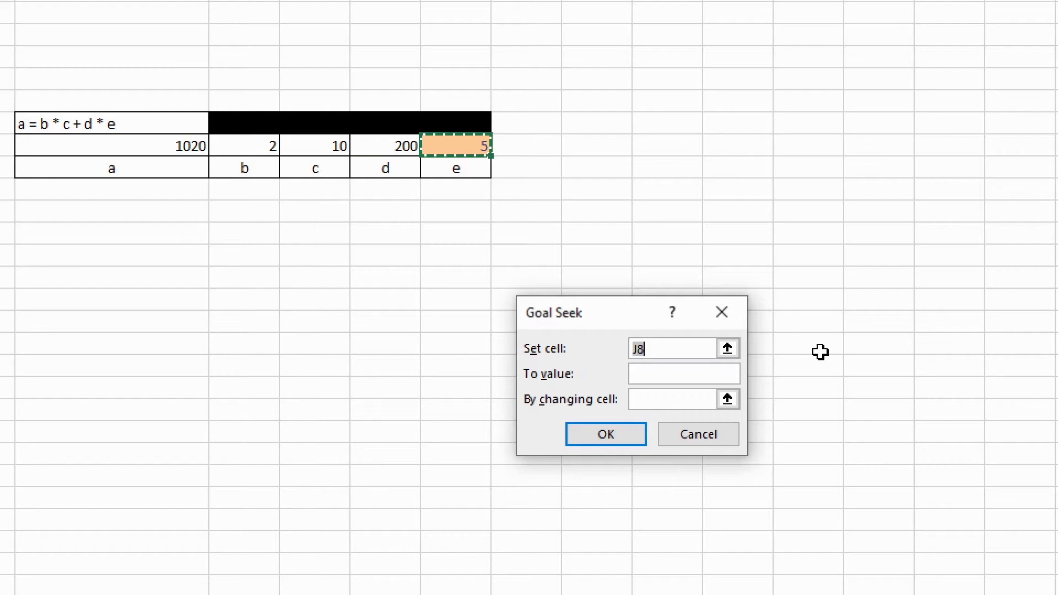
- Run Goal Seek to make F8 equal 20 by changing J8, then cancel the result
click(728, 349)
click(135, 148)
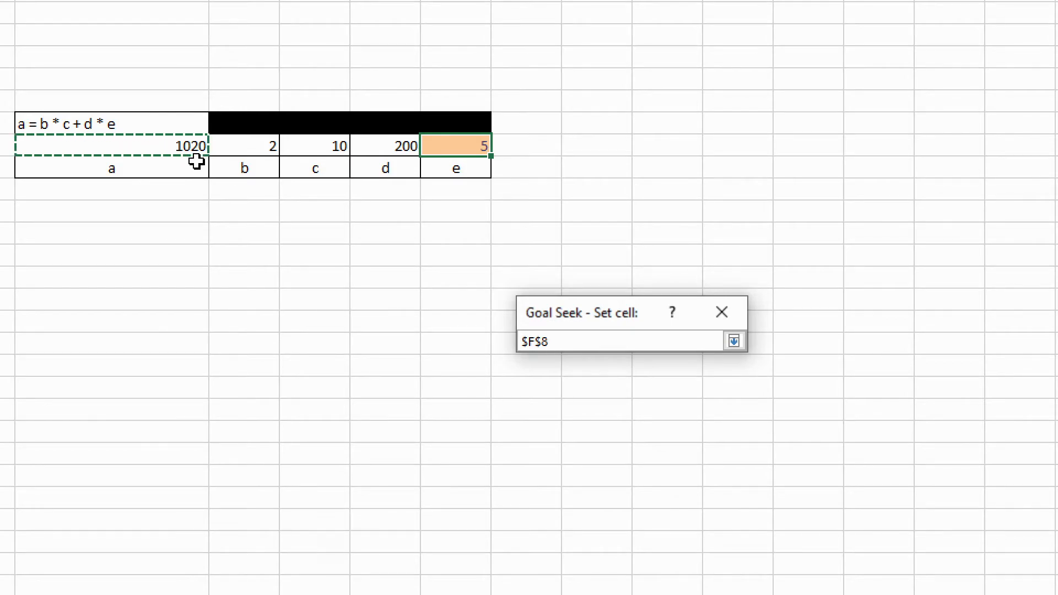
click(734, 342)
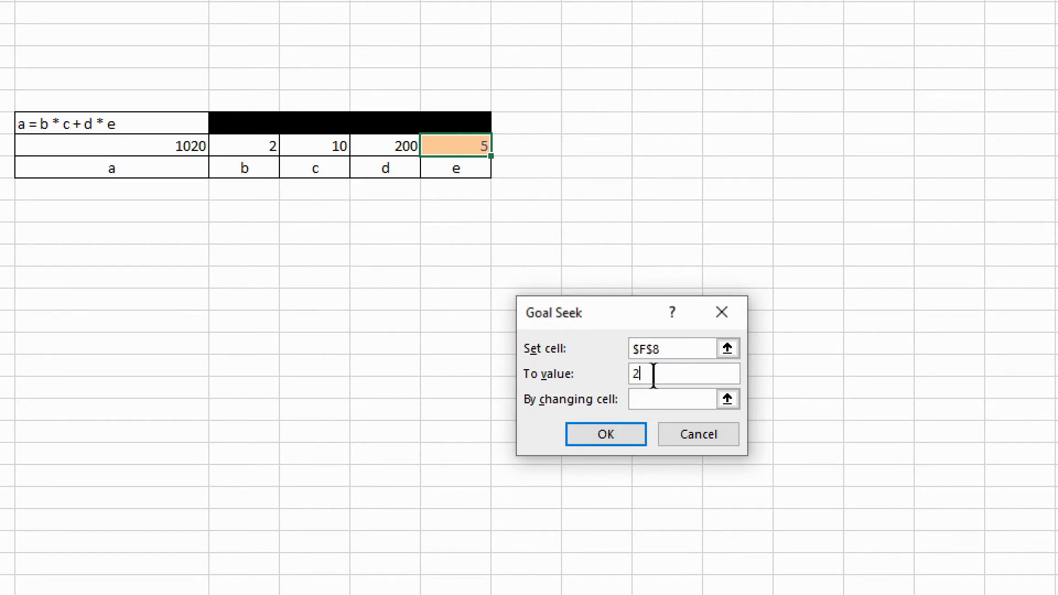
click(669, 399)
click(728, 399)
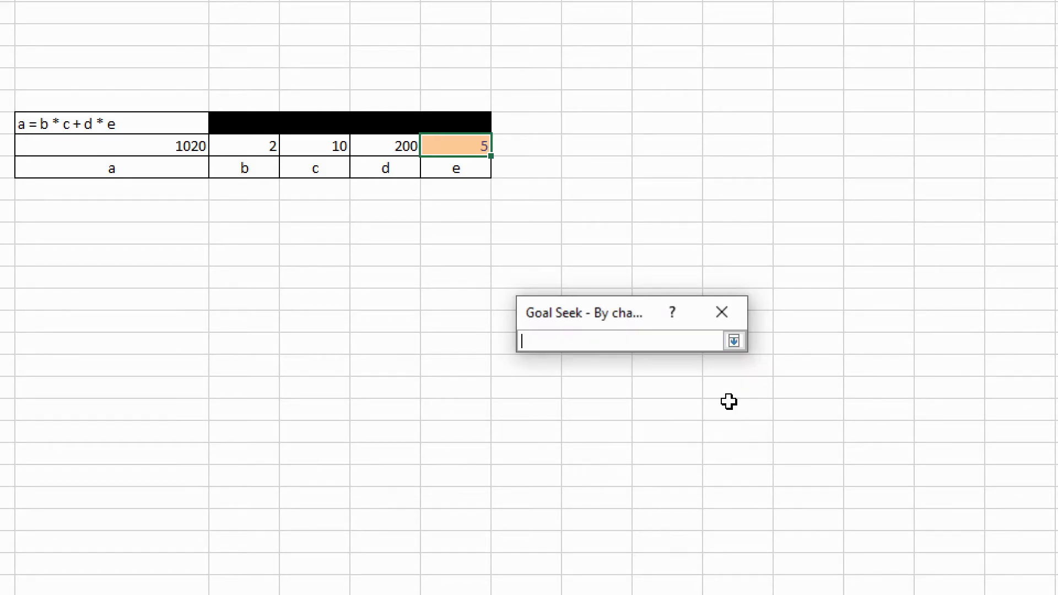
click(465, 144)
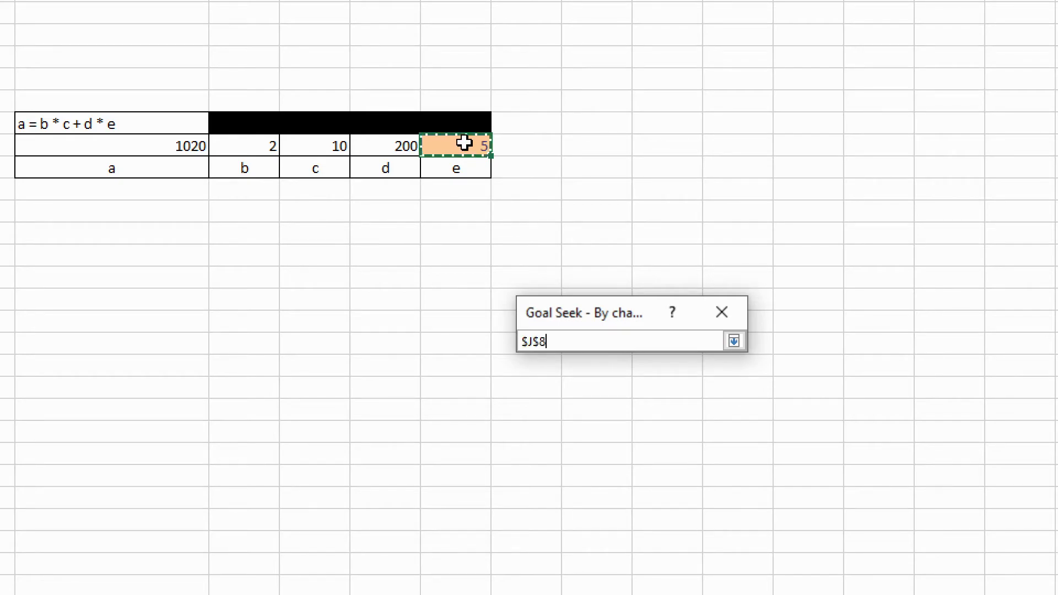
click(734, 342)
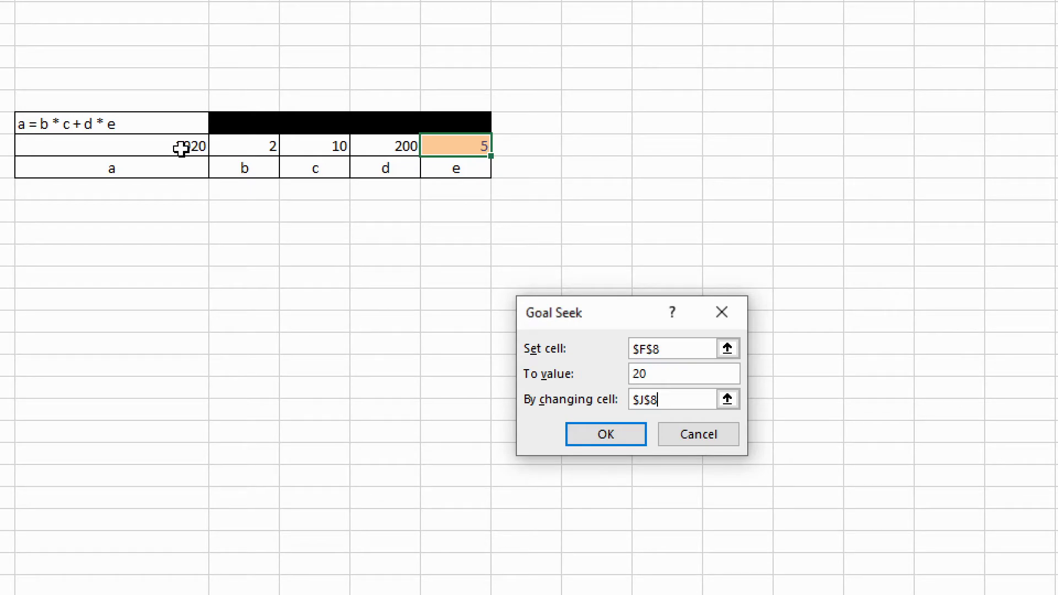
click(652, 353)
click(607, 435)
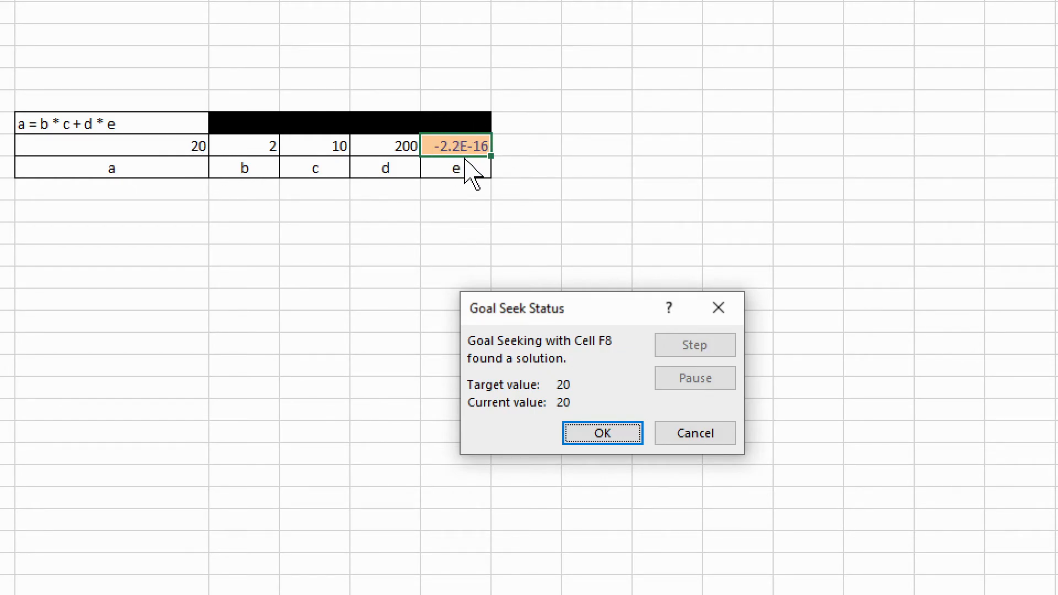
click(683, 435)
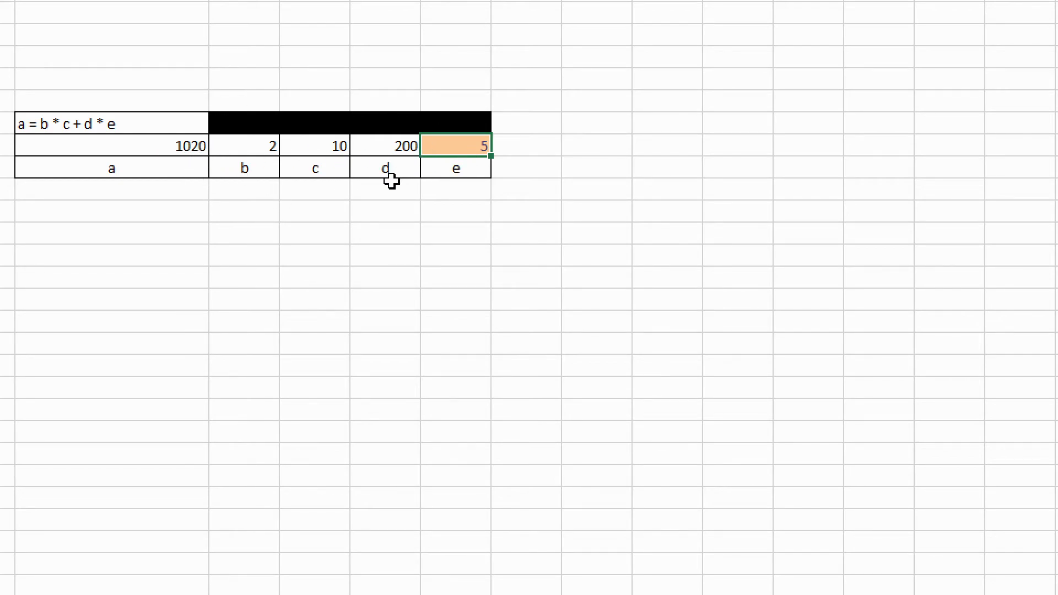
- Reopen Goal Seek from What-If Analysis and set F8 as the set cell
click(165, 146)
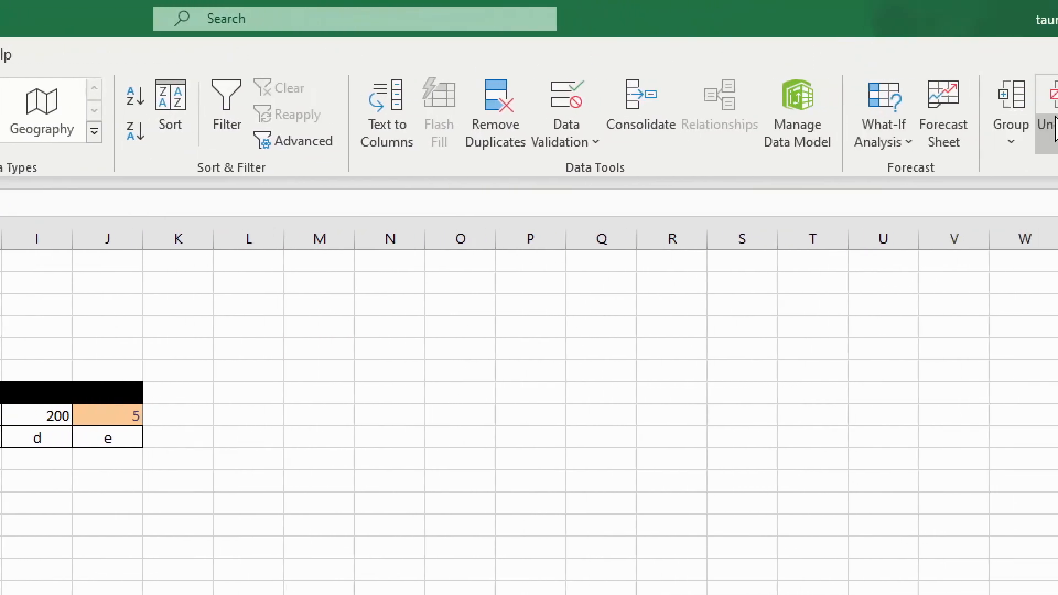
click(888, 145)
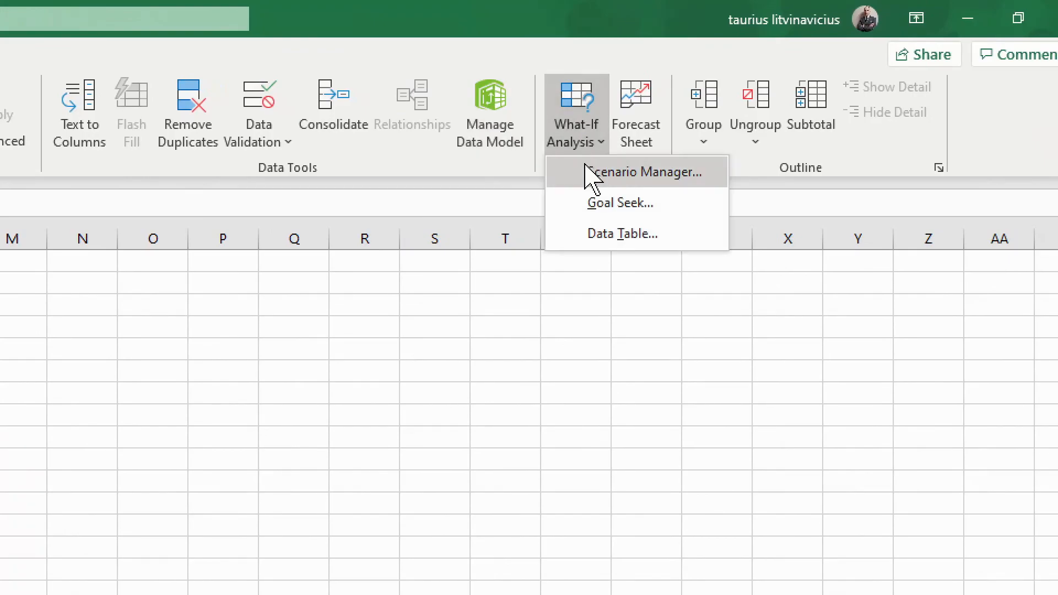
click(589, 207)
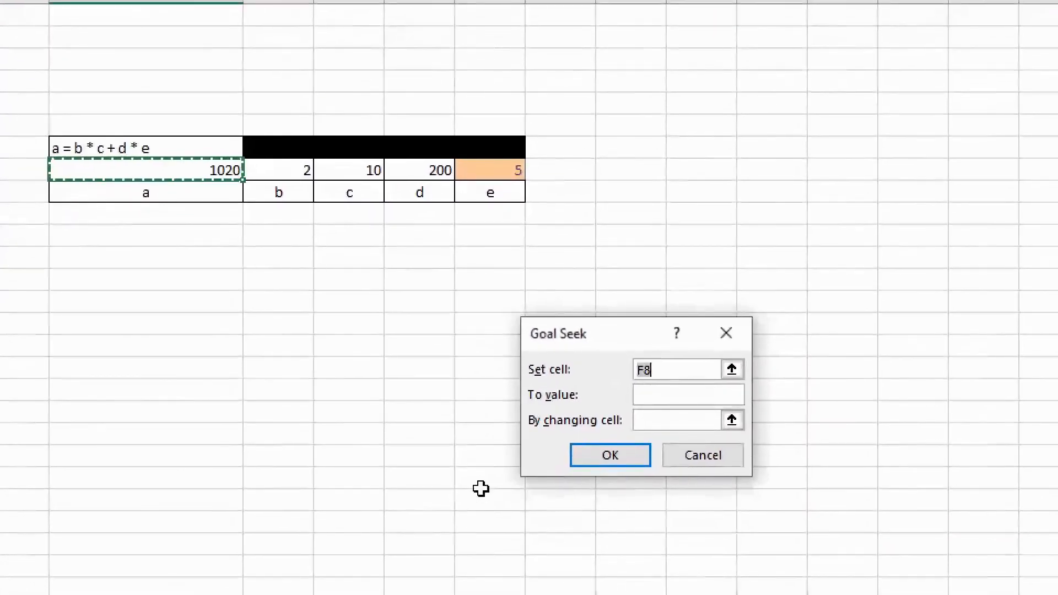
click(734, 369)
click(111, 165)
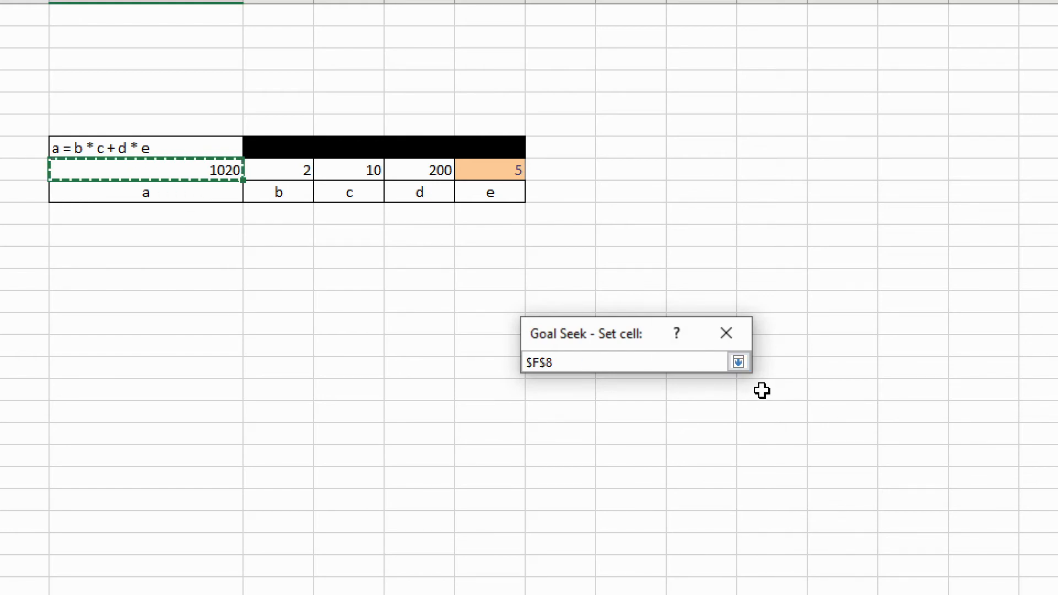
click(738, 363)
- Set the target value to 20 by changing cell J8 and accept the Goal Seek solution
click(688, 392)
text(20)
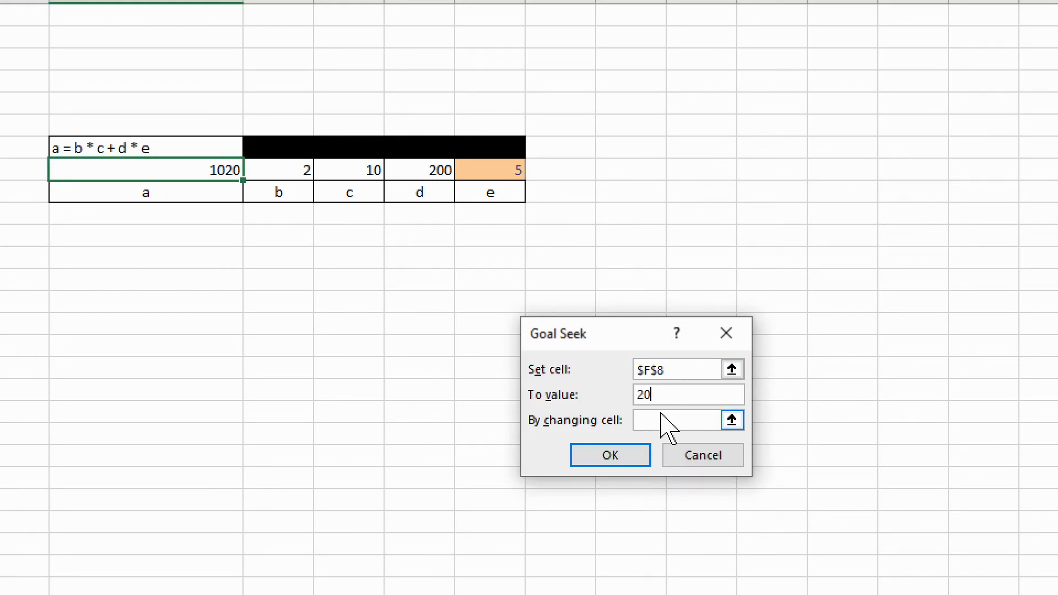
click(734, 422)
click(503, 175)
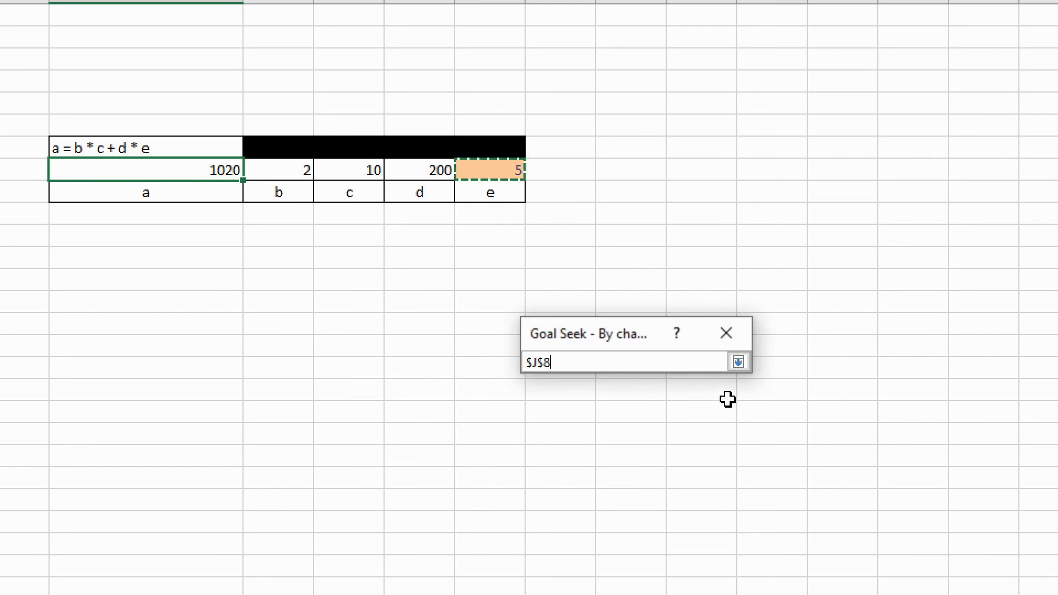
click(739, 363)
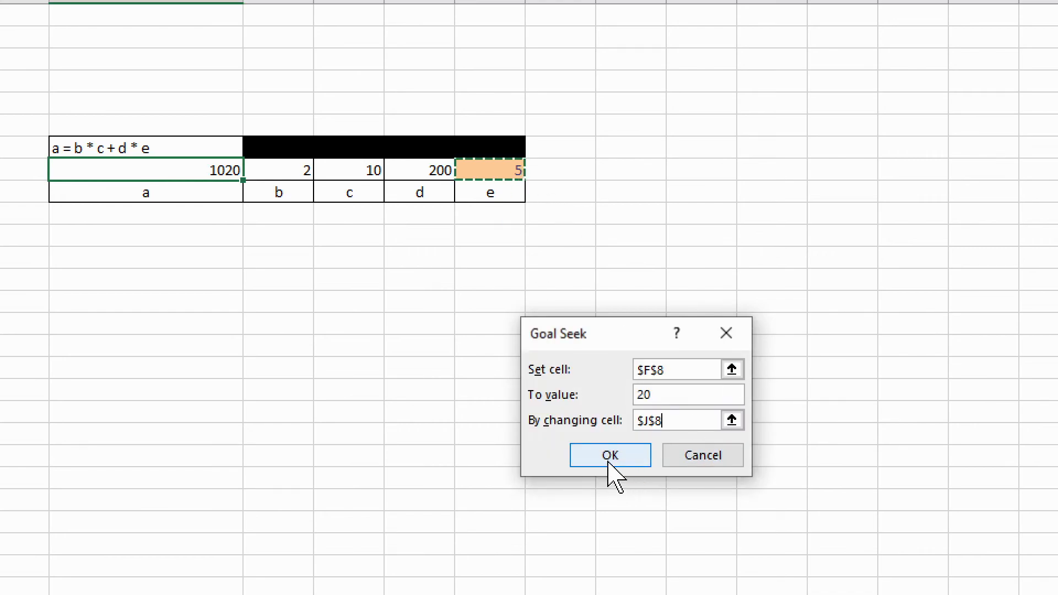
click(611, 457)
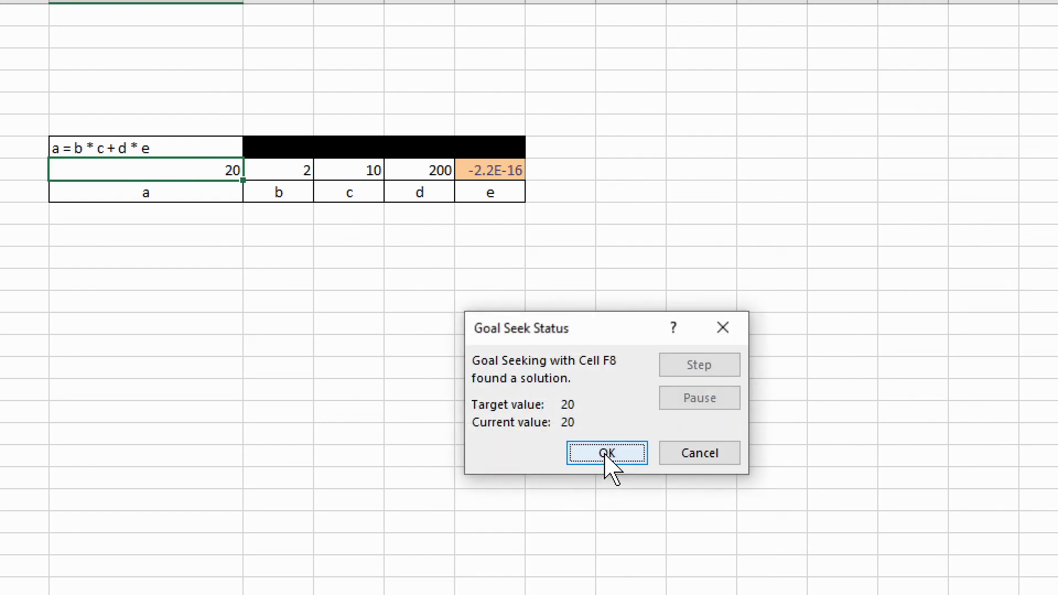
click(605, 456)
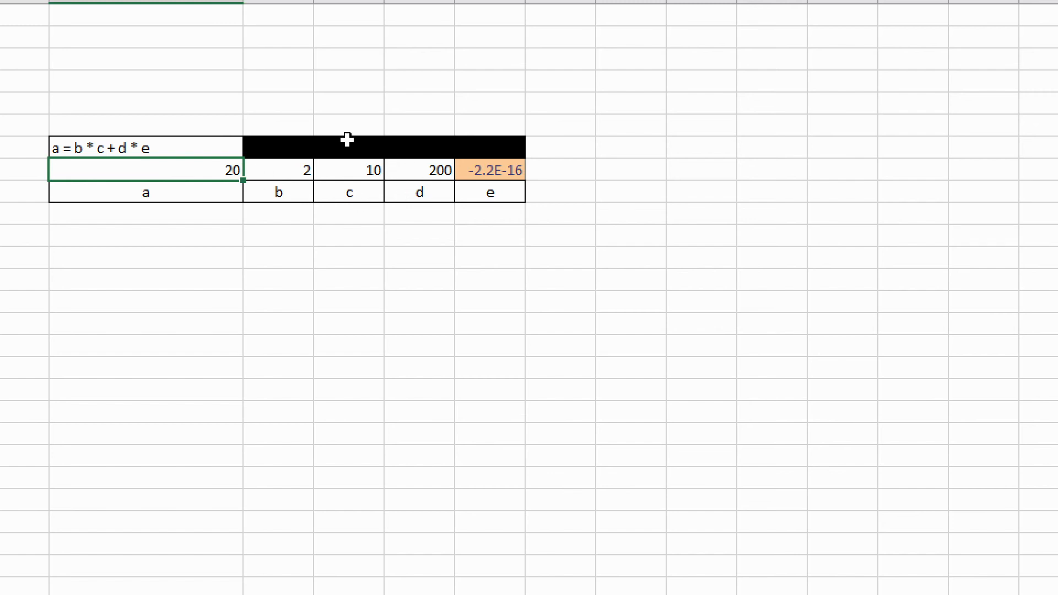
click(229, 229)
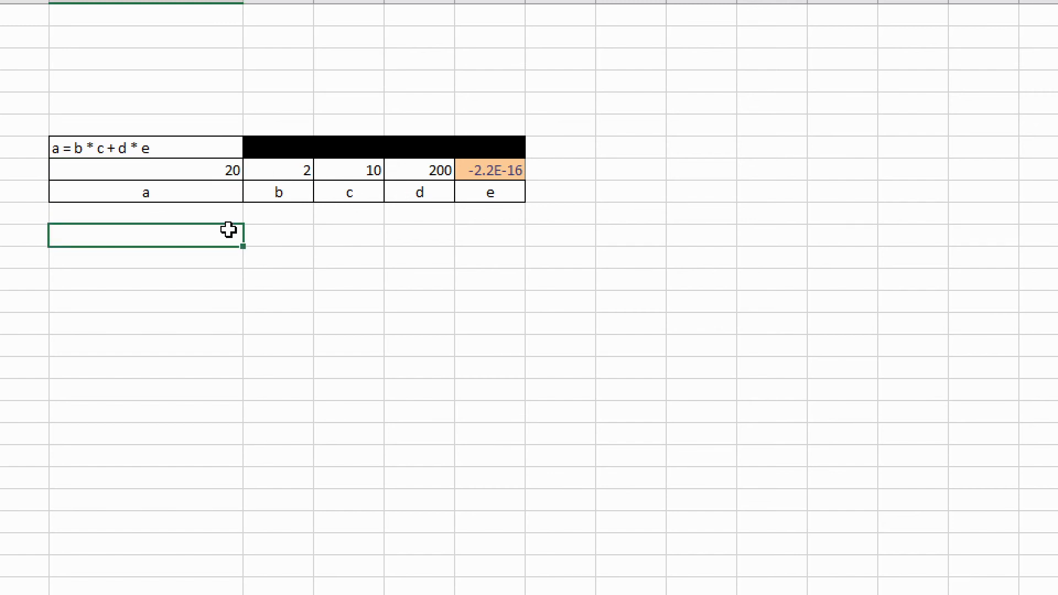